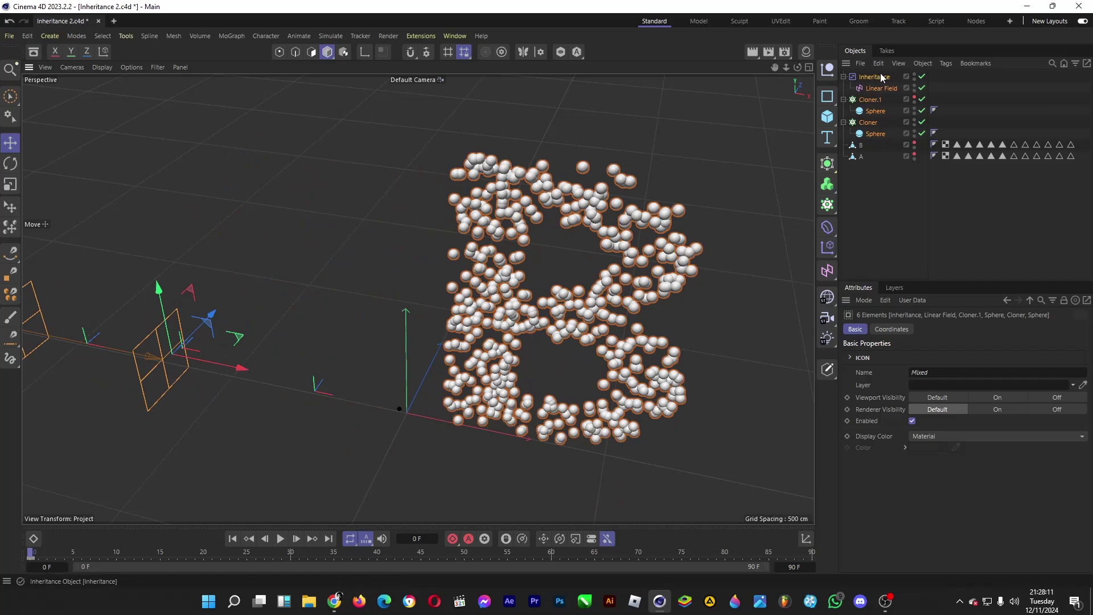
Sweep the Linear Field back and forth to preview the clones morphing between A and B.
drag(237, 367, 732, 480)
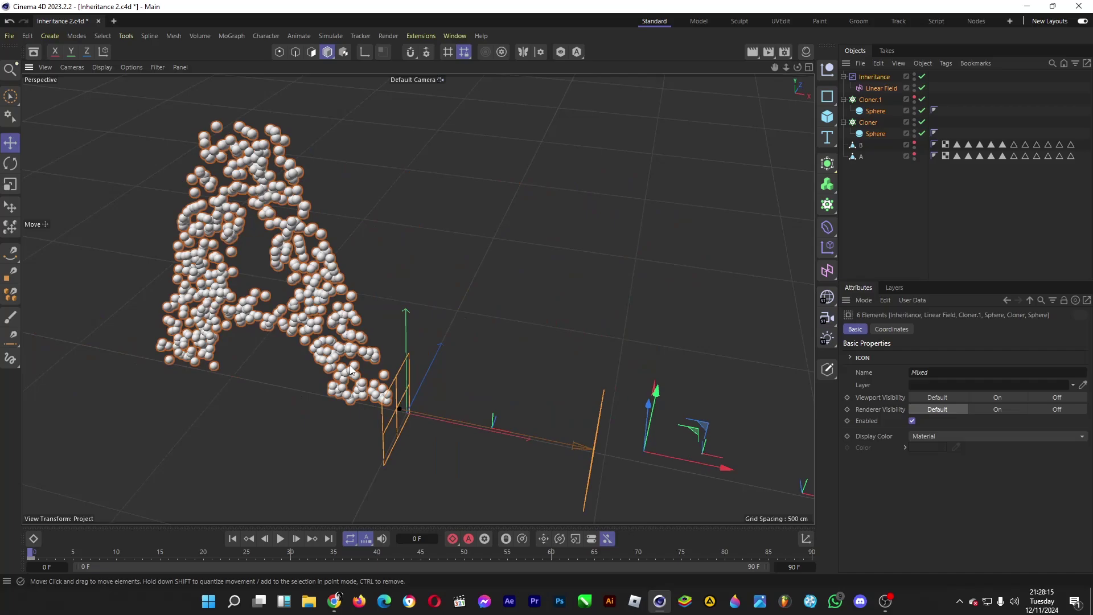
drag(722, 471, 268, 416)
Delete the remaining objects and add a Text object reading 'O'.
drag(860, 192, 906, 53)
key(Delete)
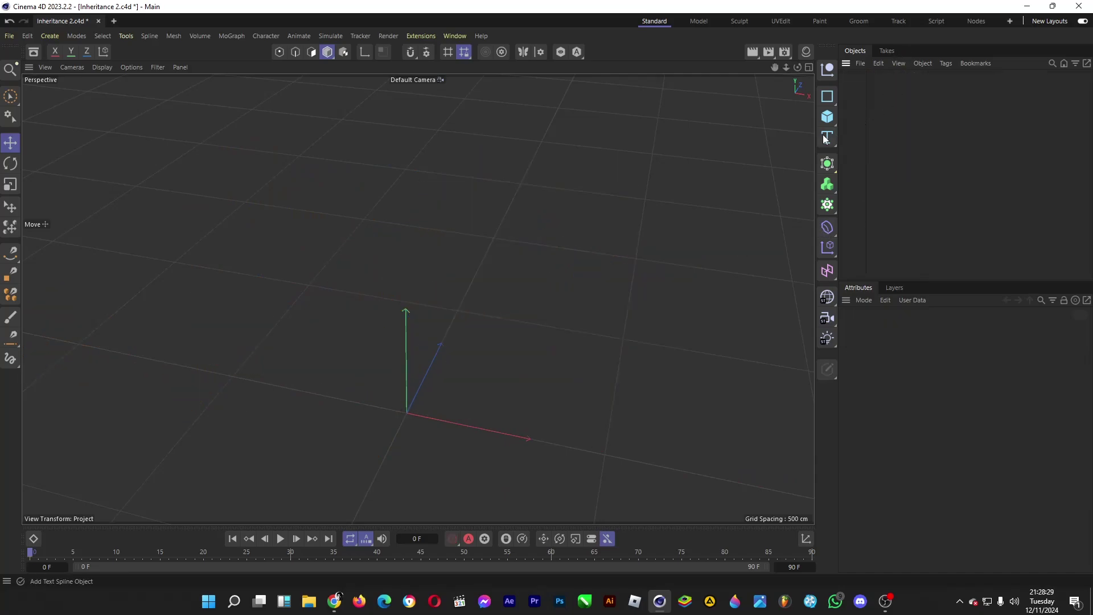
drag(827, 137, 876, 151)
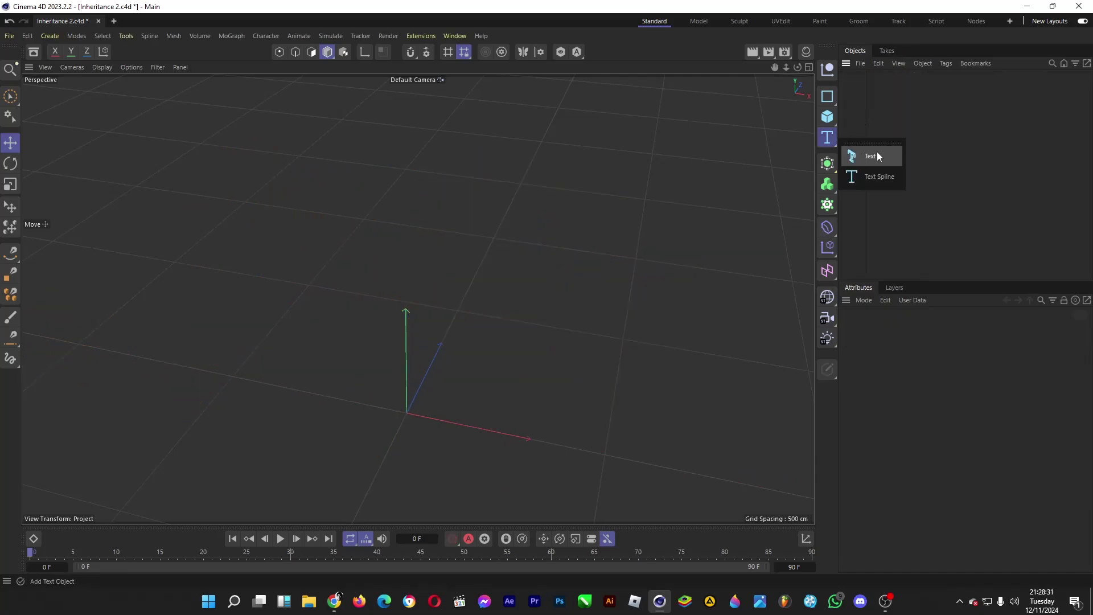
click(878, 154)
click(962, 403)
key(BackSpace)
key(BackSpace)
key(BackSpace)
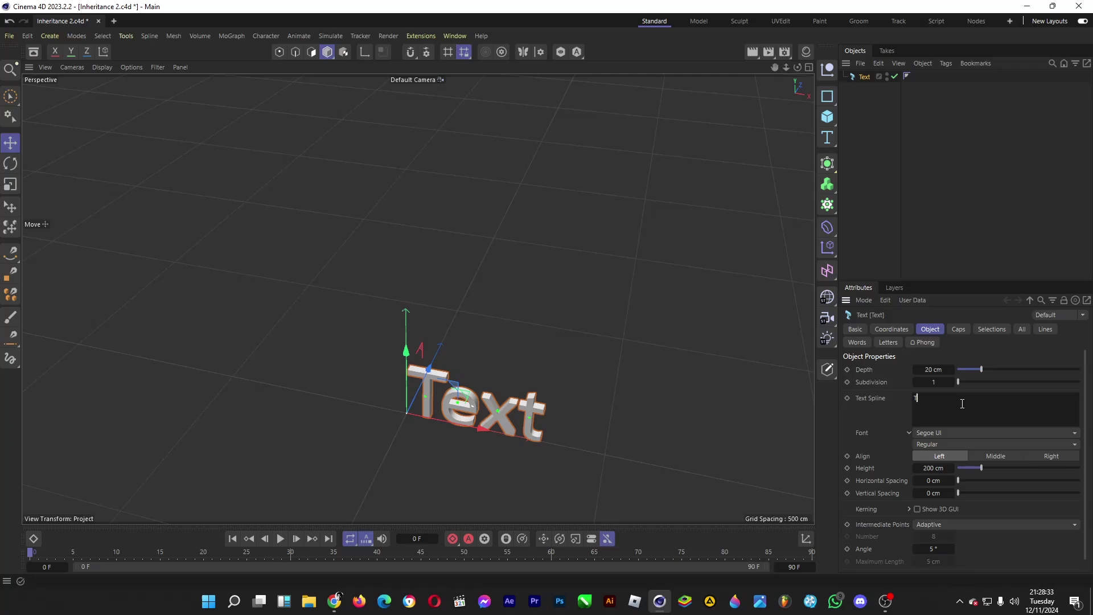
key(BackSpace)
text(O)
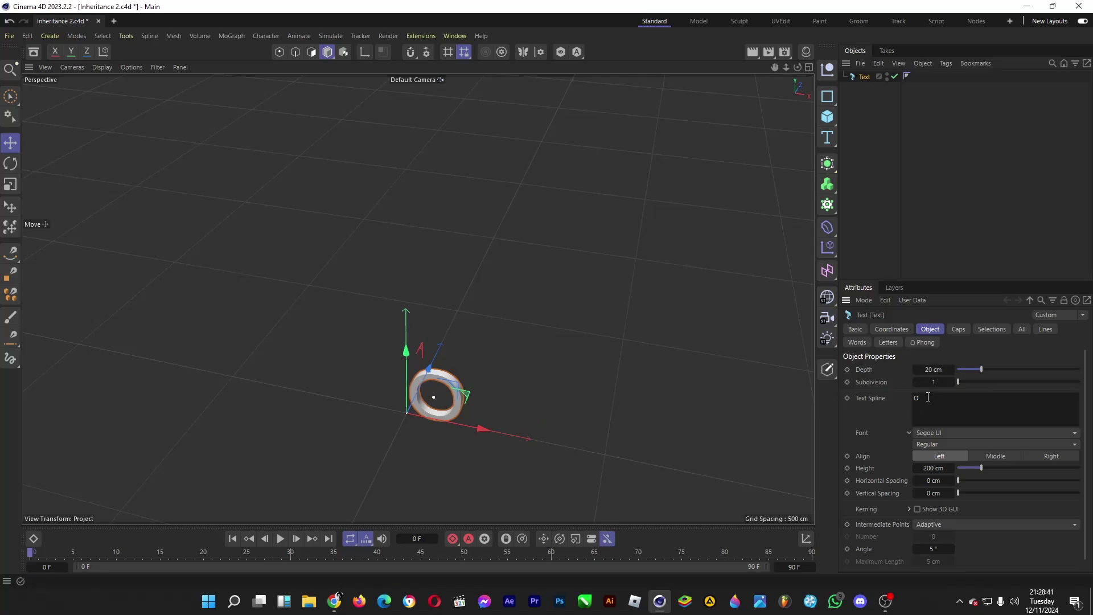
Make the O Bold, about 1018 cm tall and 70 cm deep, and move it left.
click(941, 441)
click(942, 456)
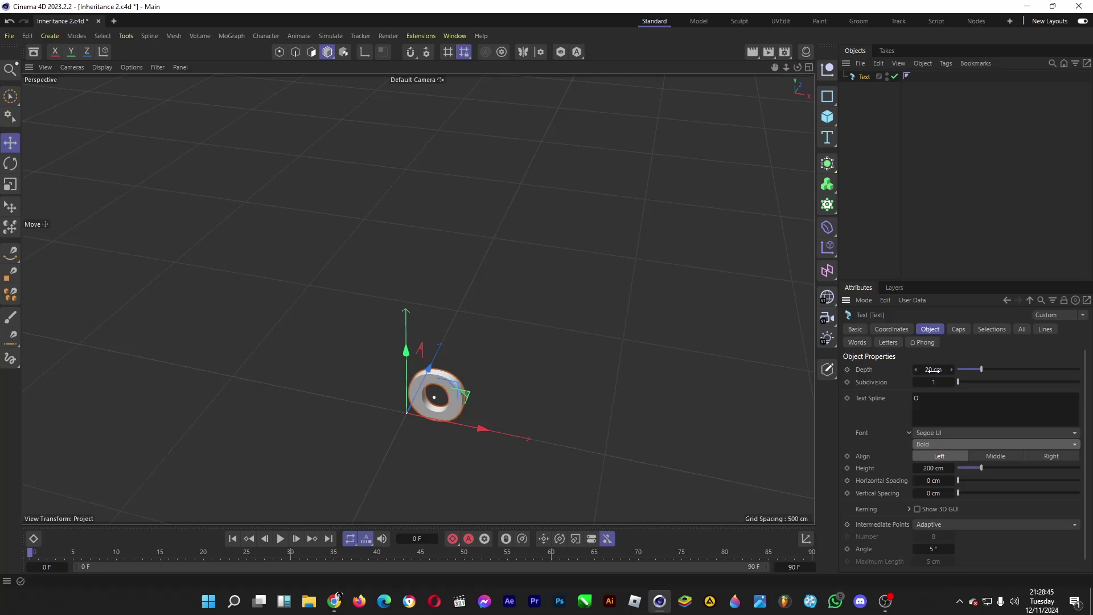
drag(932, 468, 934, 468)
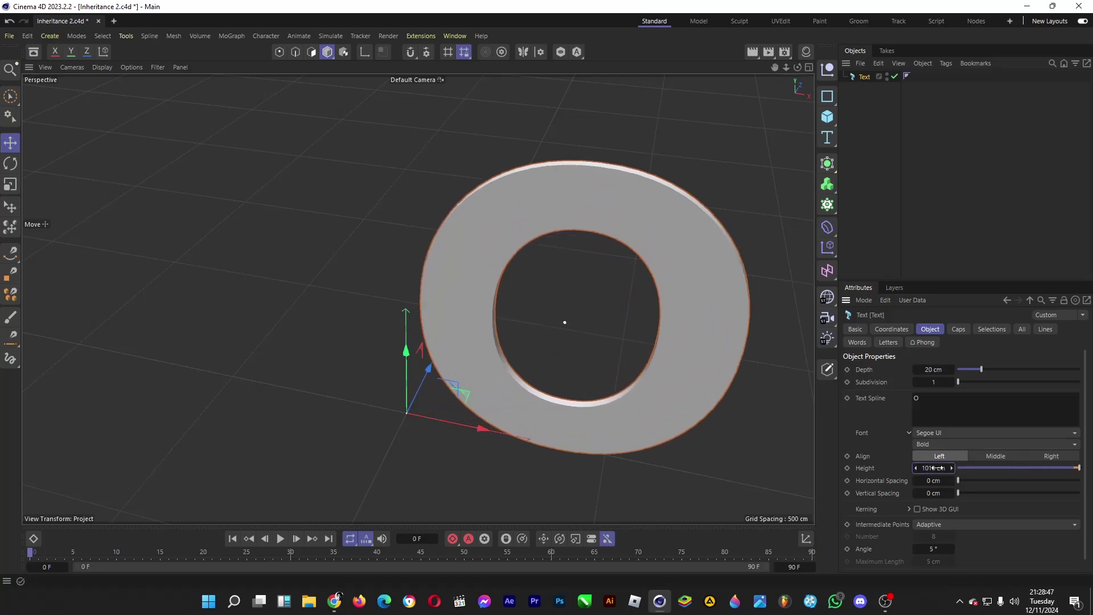
drag(934, 370, 946, 370)
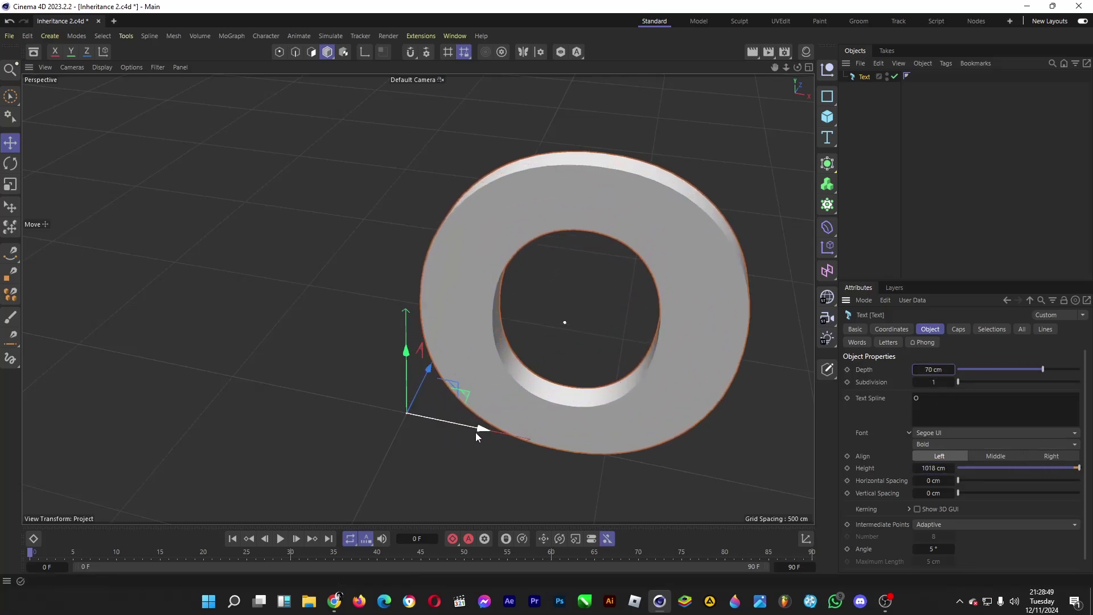
drag(476, 432, 218, 374)
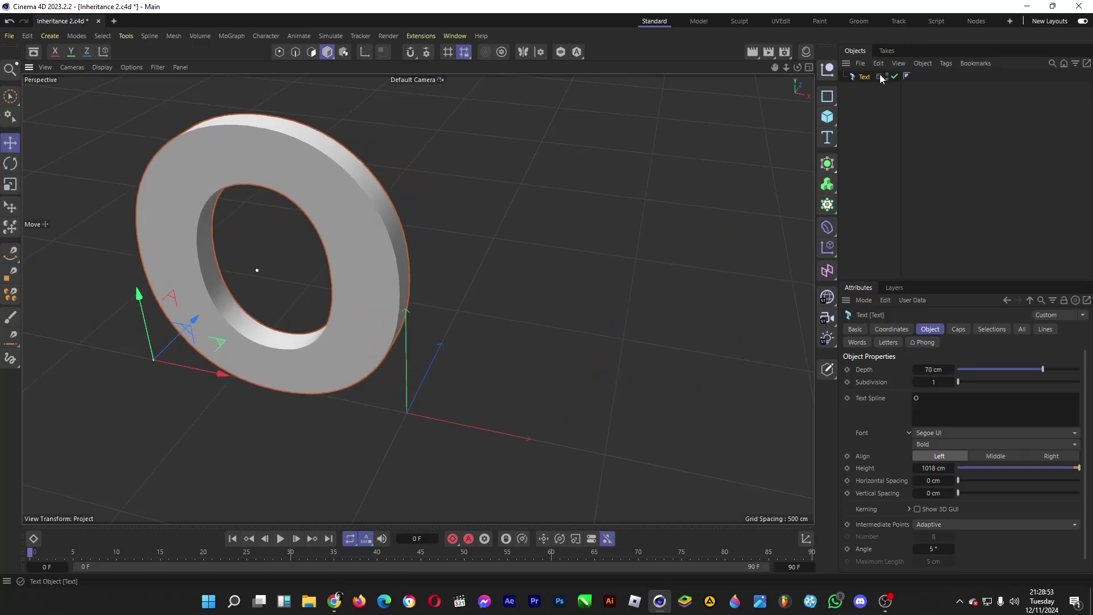
Duplicate the O text, change the copy to 'K', and move it right of the O.
key(ctrl+c)
key(ctrl+v)
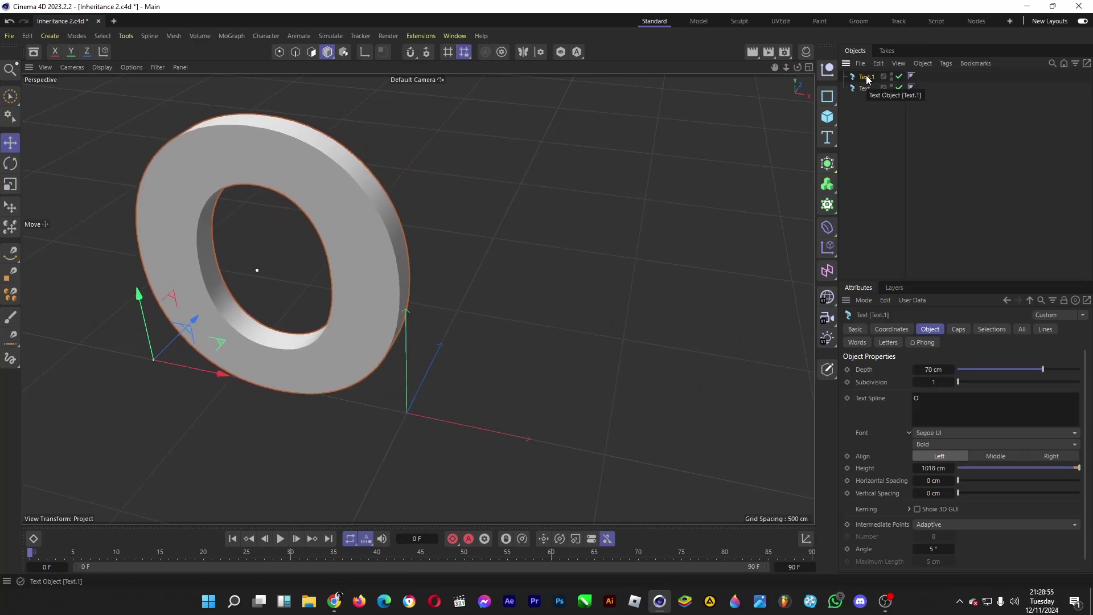
click(975, 412)
key(ctrl+a)
text(K)
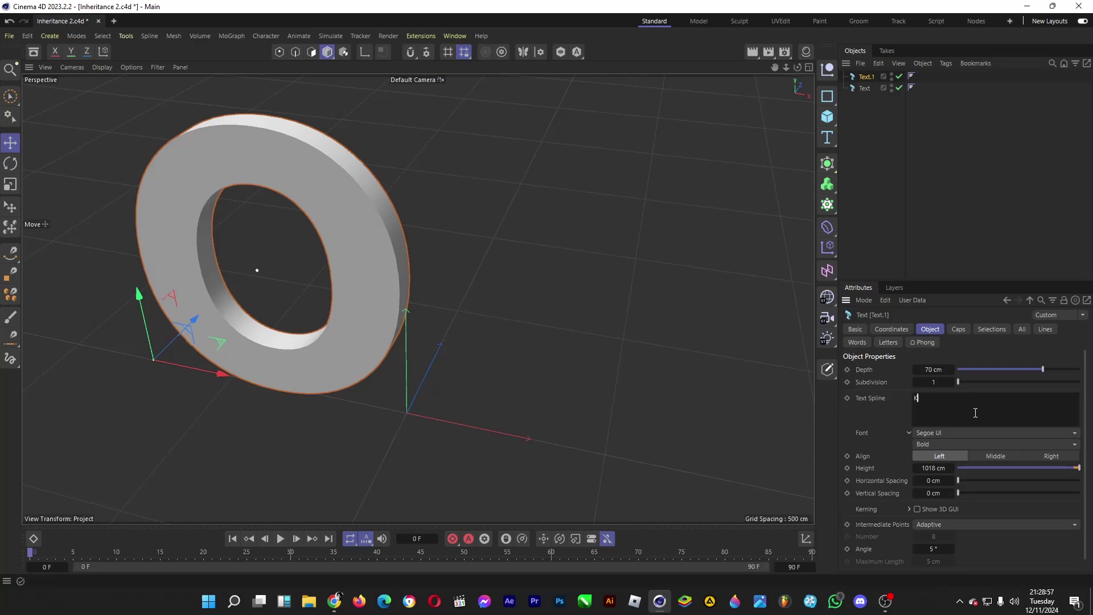
click(927, 208)
click(864, 76)
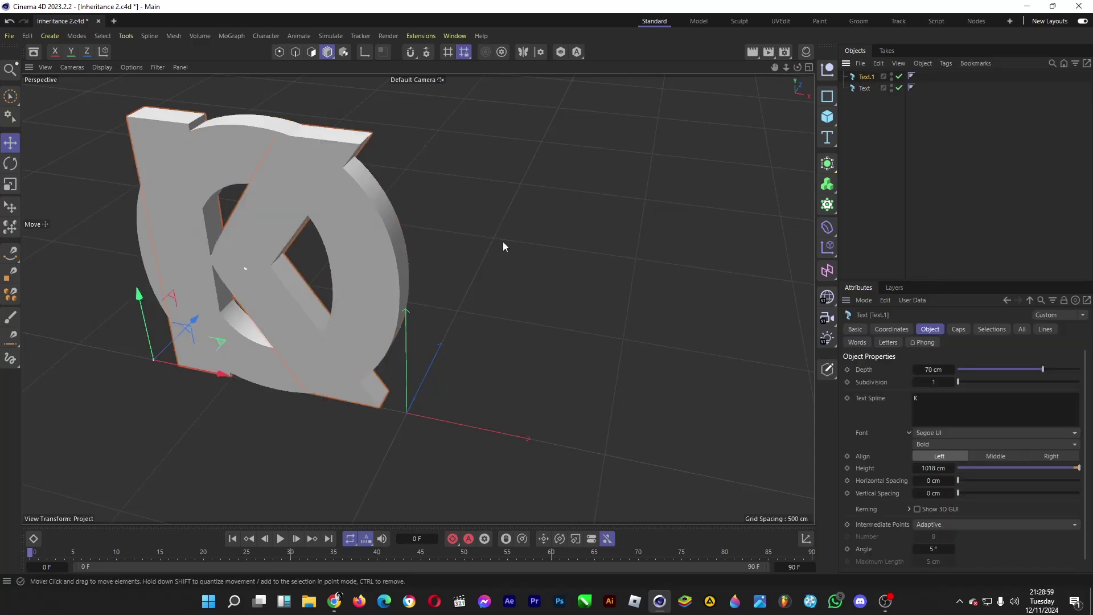
drag(208, 374, 458, 422)
click(926, 173)
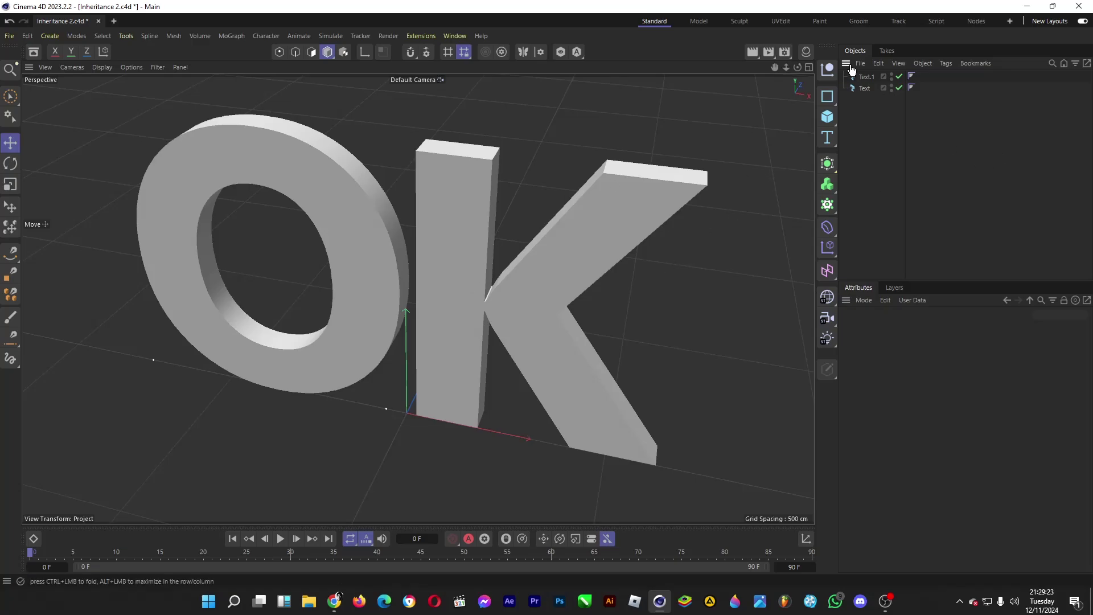
Apply Connect Objects + Delete to the O and K Text objects.
right_click(863, 87)
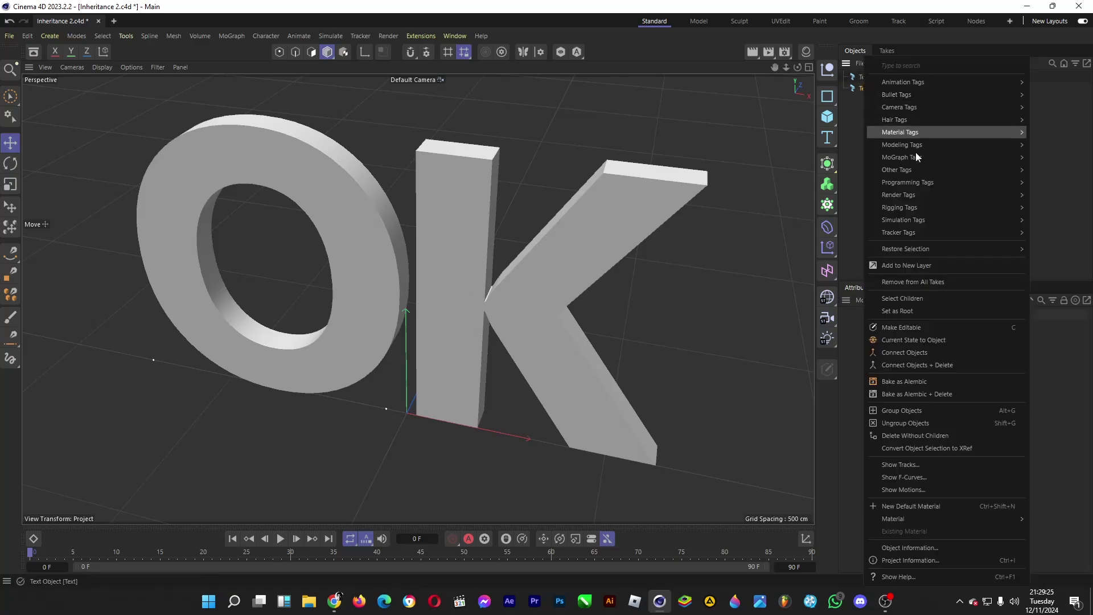
click(941, 365)
click(865, 77)
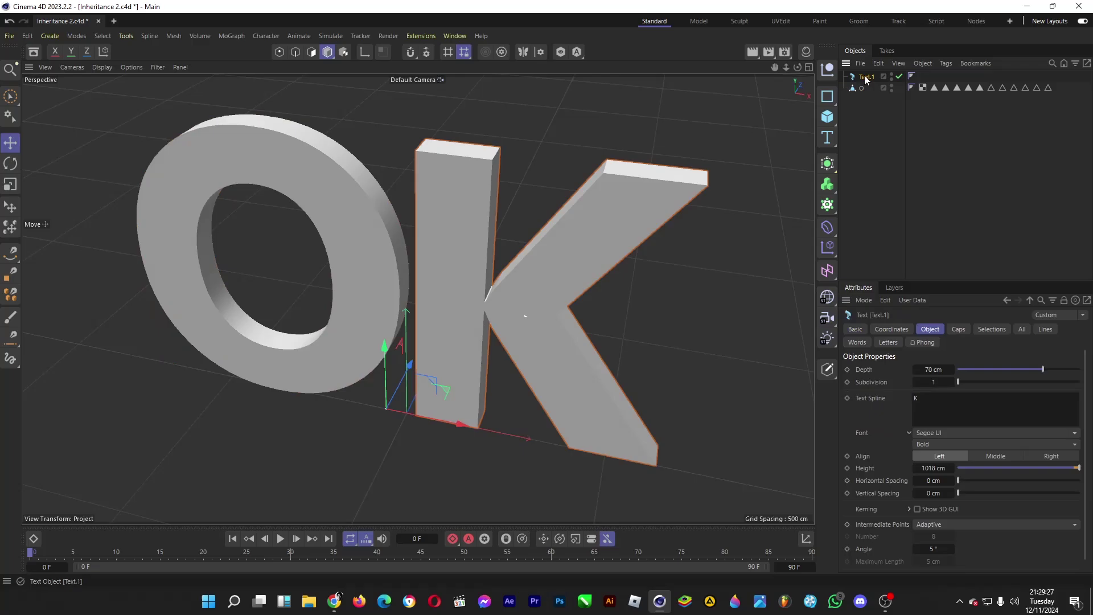
right_click(865, 76)
click(935, 365)
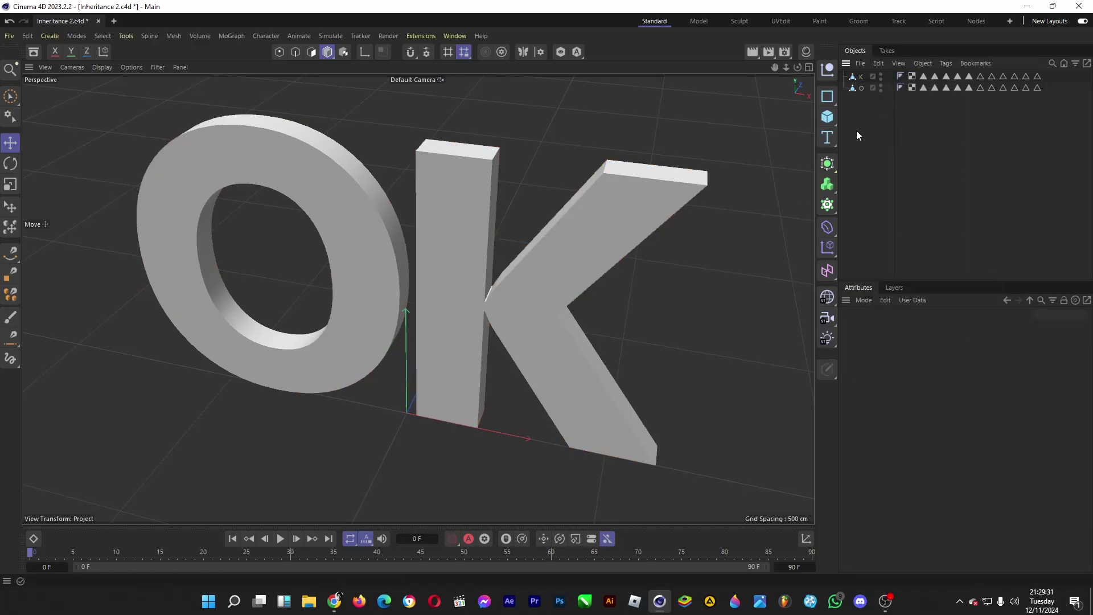
Add a Cube primitive and enter sizes of 10, 32 and 32 cm.
click(830, 117)
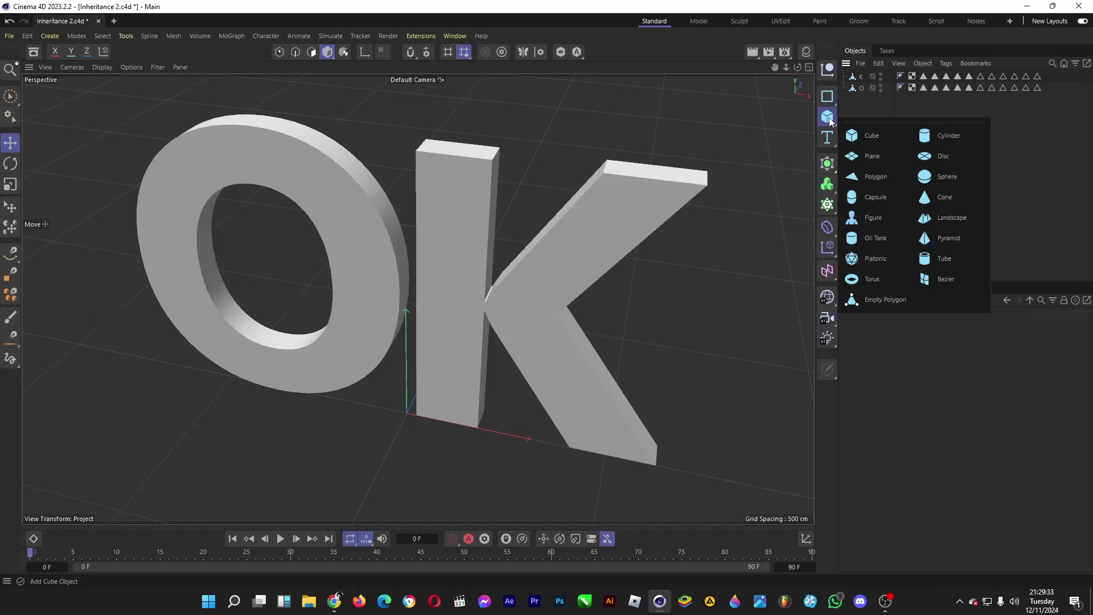
click(877, 137)
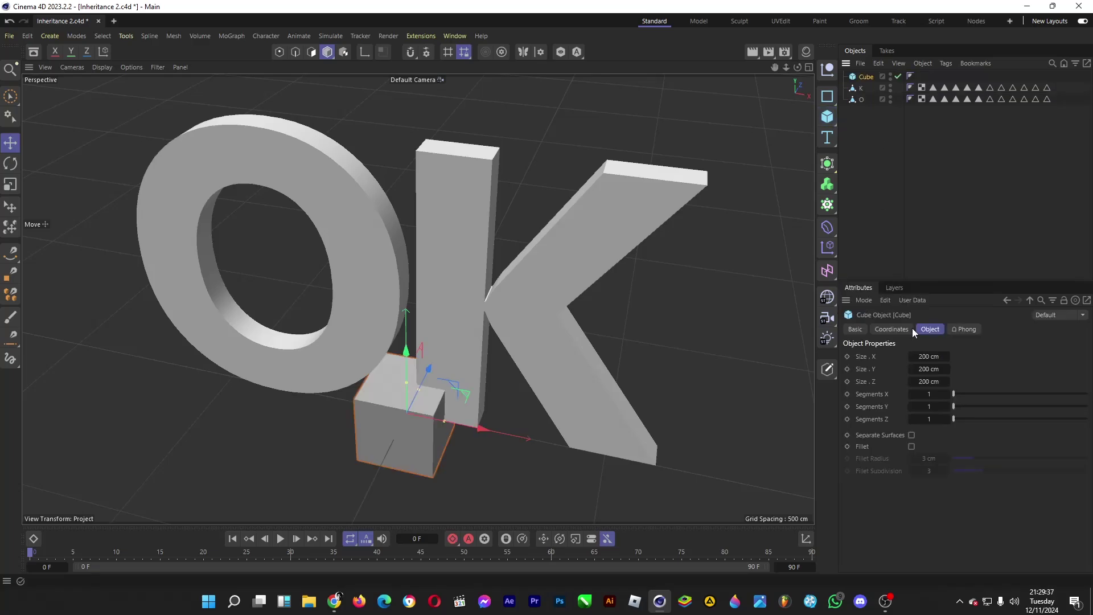
click(930, 356)
text(10)
key(Tab)
text(32)
key(Tab)
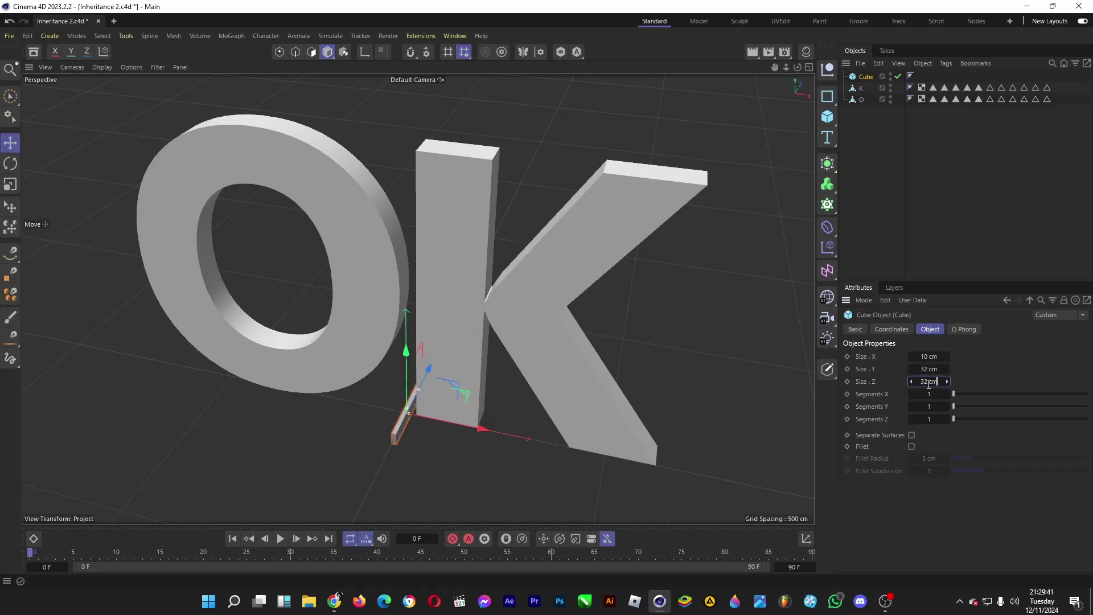
text(32)
key(Return)
Copy and paste the size value across the cube's size fields.
key(shift+Tab)
key(shift+Tab)
key(ctrl+c)
key(Tab)
key(ctrl+v)
key(Tab)
key(ctrl+v)
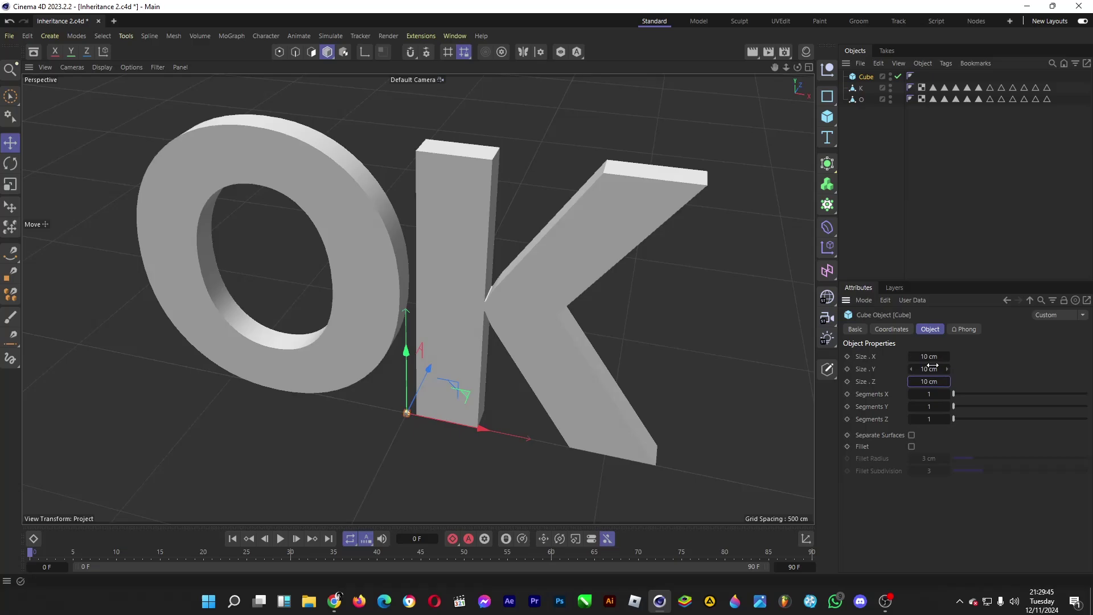
Set the cube's X, Y and Z sizes all to 30 cm.
click(930, 356)
text(30)
key(Tab)
text(30)
key(Tab)
text(30)
key(Return)
Add a Cloner containing the cube and rename it 'O'.
click(898, 196)
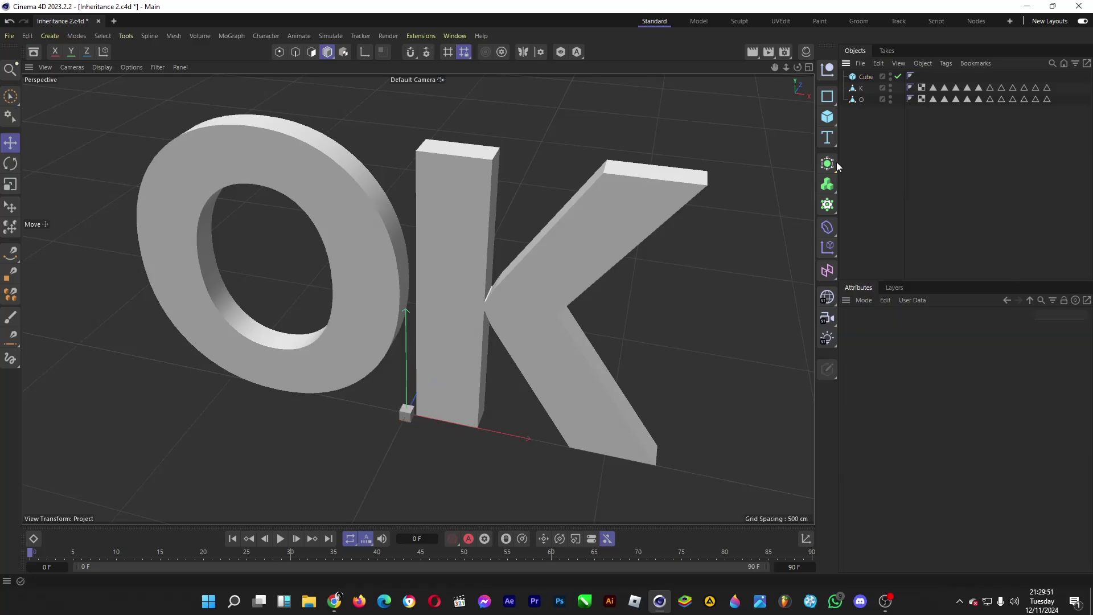
click(828, 204)
drag(869, 94, 868, 78)
double_click(870, 77)
text(o)
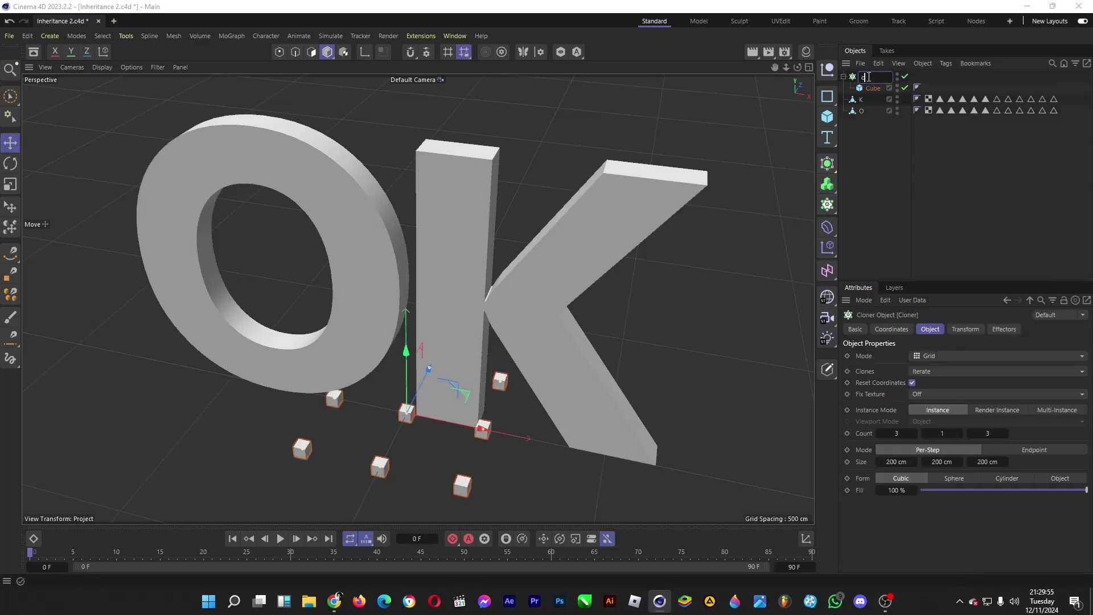
key(Return)
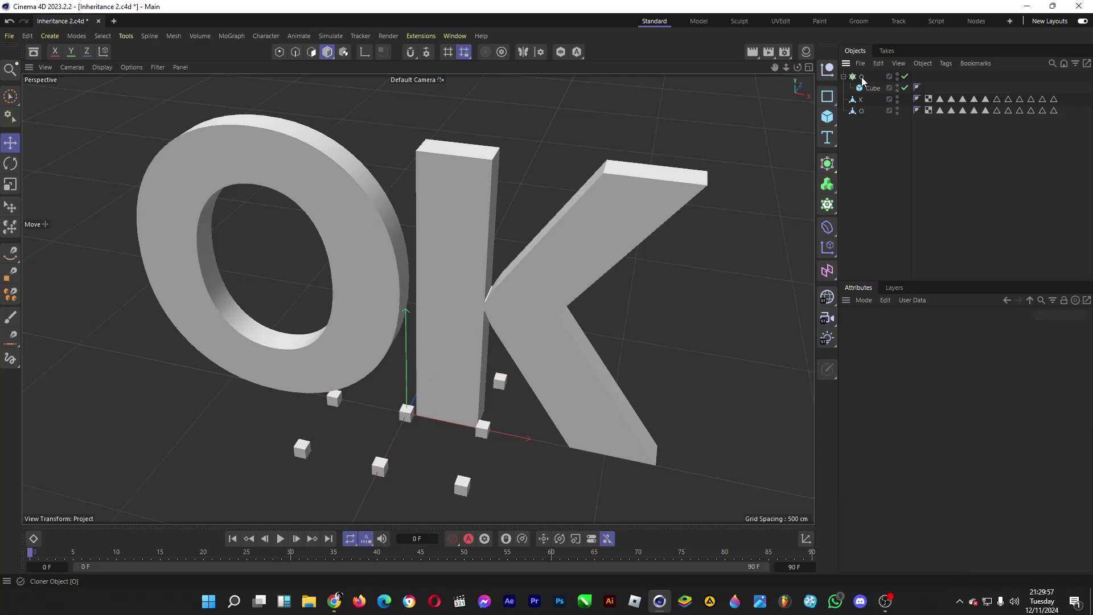
click(873, 88)
Set cloner O to Object mode with the O letter mesh as its object.
click(863, 77)
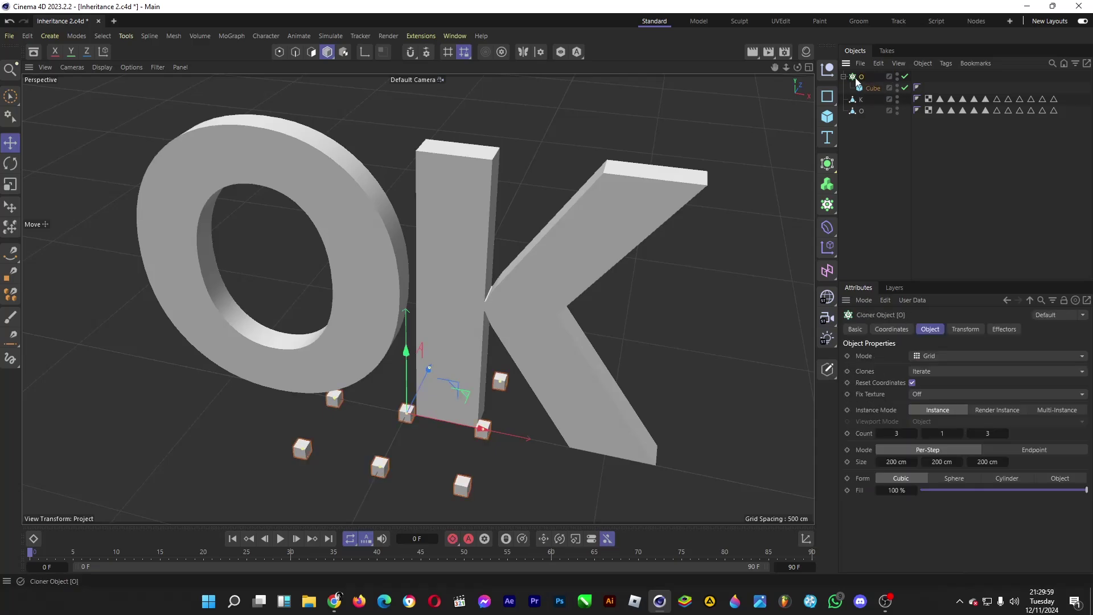
click(948, 354)
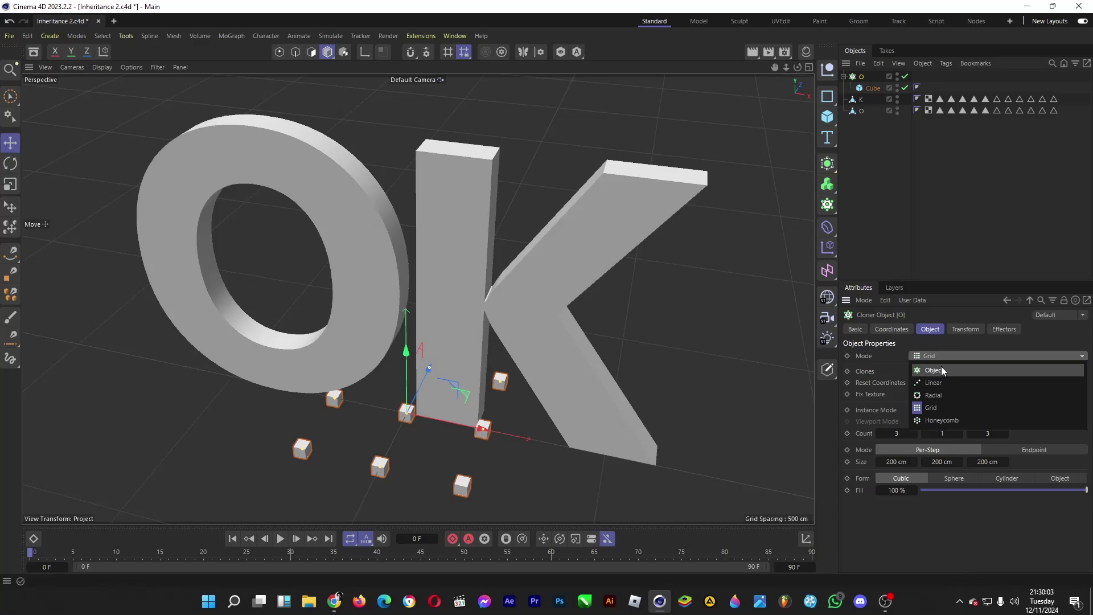
click(942, 367)
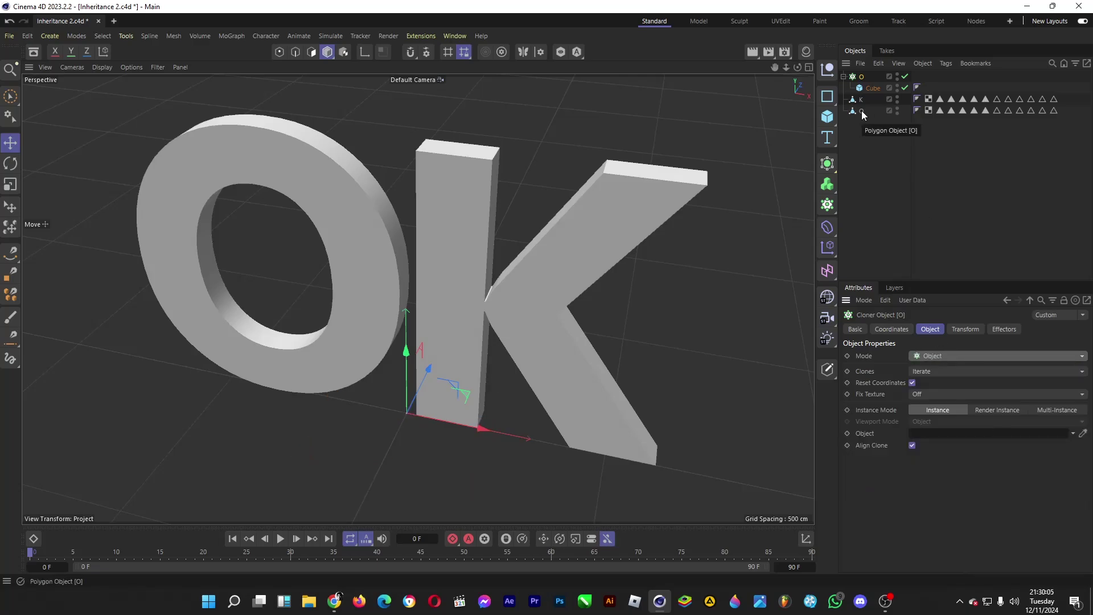
drag(862, 110, 941, 433)
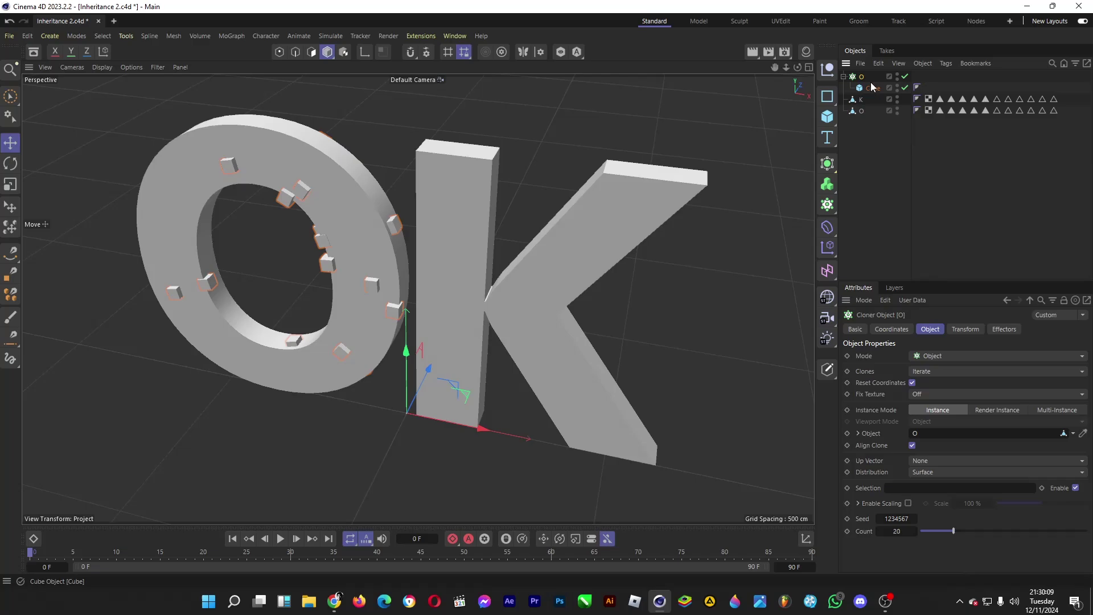
Distribute the clones by Volume with count 250 and Volume Mode Surface.
click(939, 470)
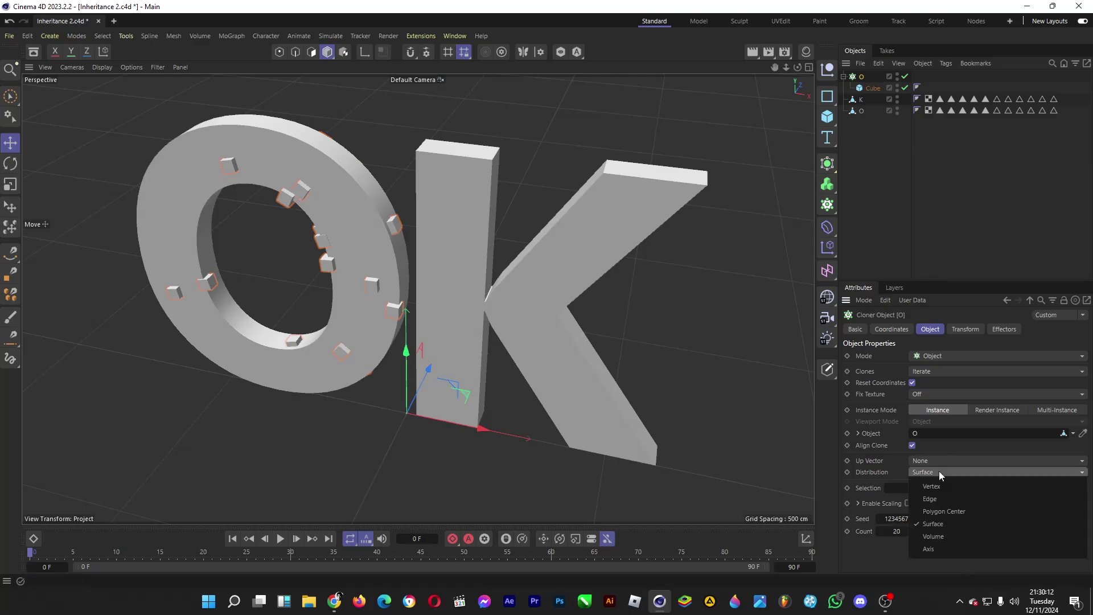
click(938, 536)
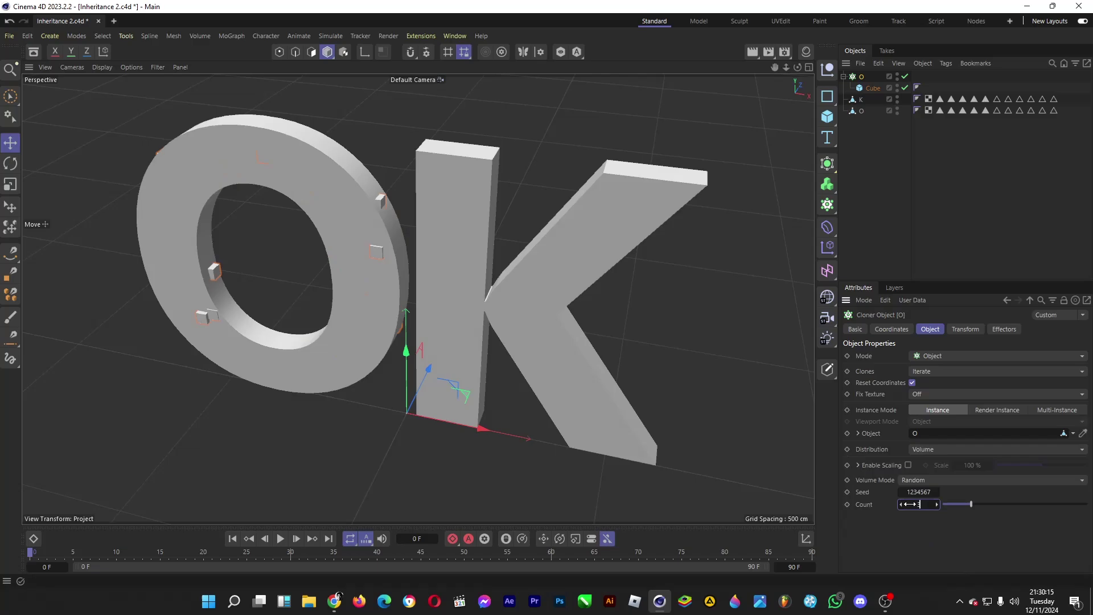
text(250)
key(Return)
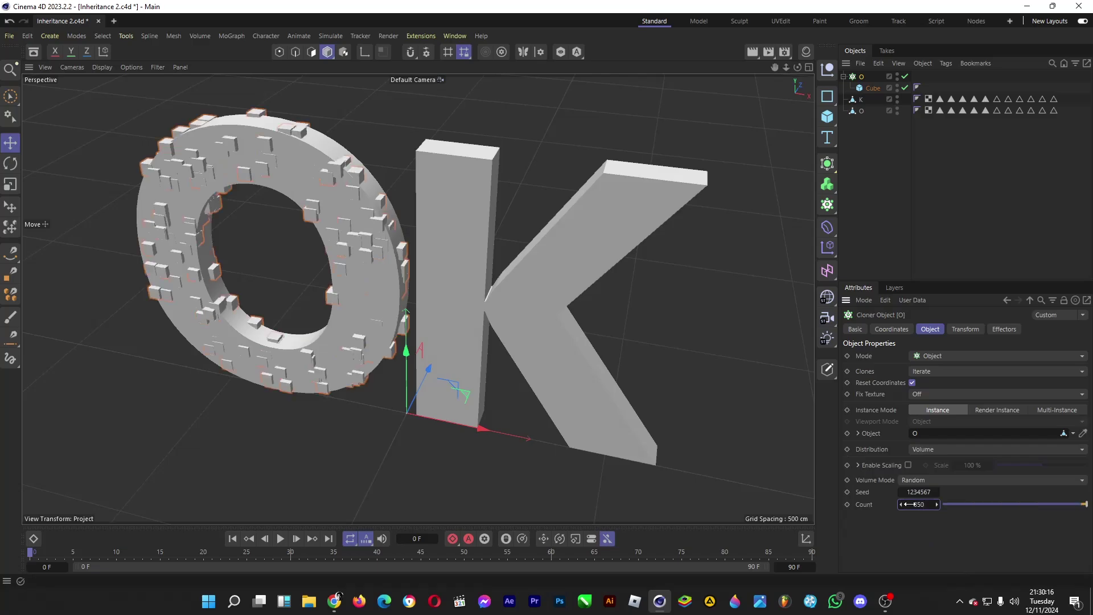
click(927, 482)
click(923, 509)
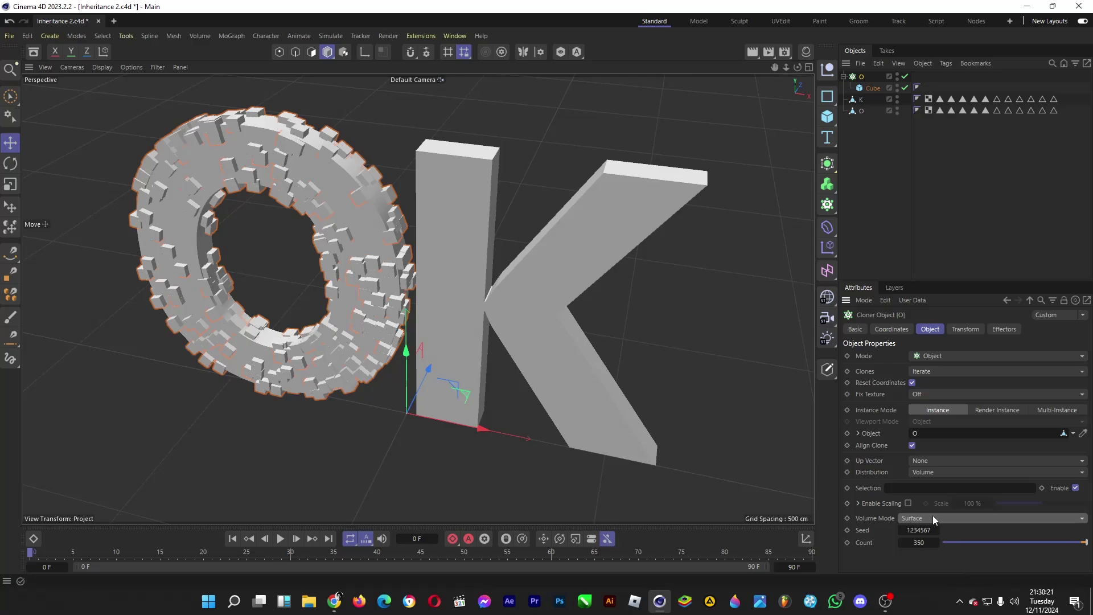
Duplicate cloner O, rename the copy 'K', and set the K mesh as its object.
ctrl+drag(863, 76, 871, 87)
double_click(864, 77)
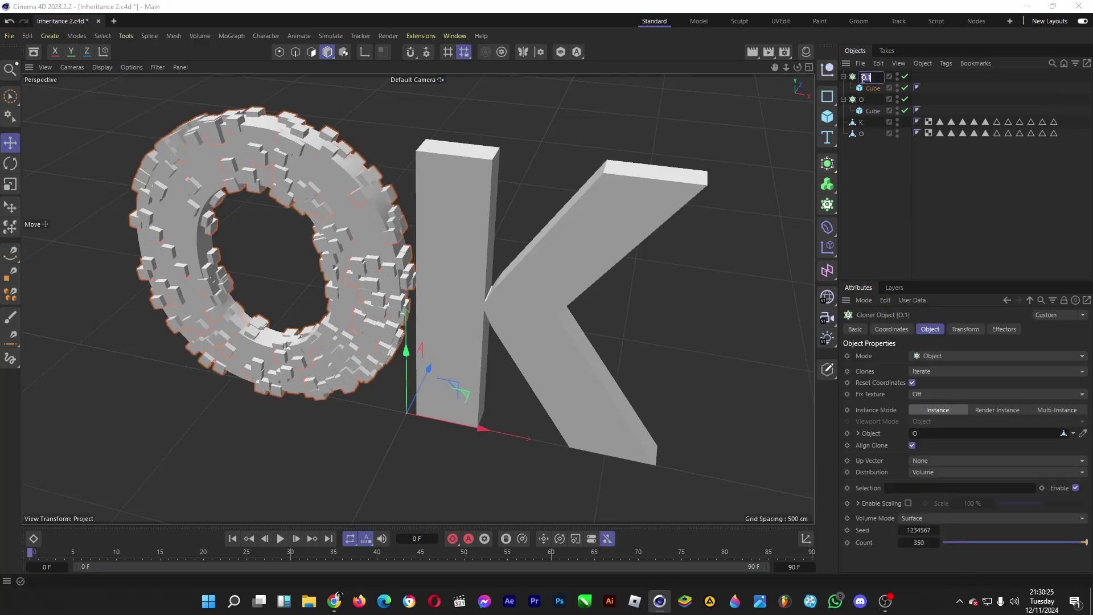
text(K)
key(Return)
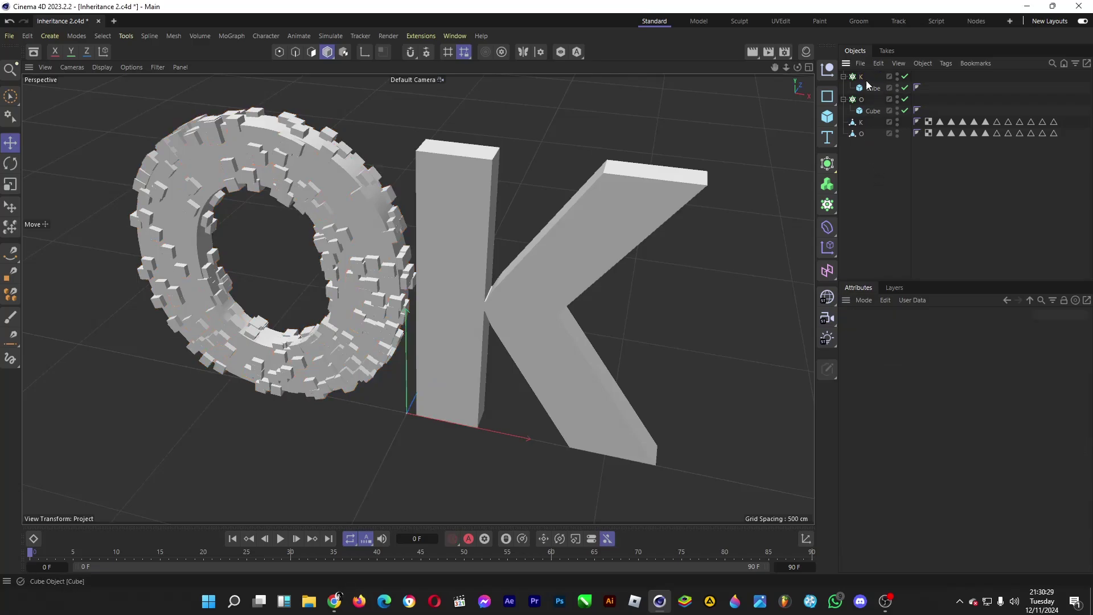
drag(862, 123, 953, 436)
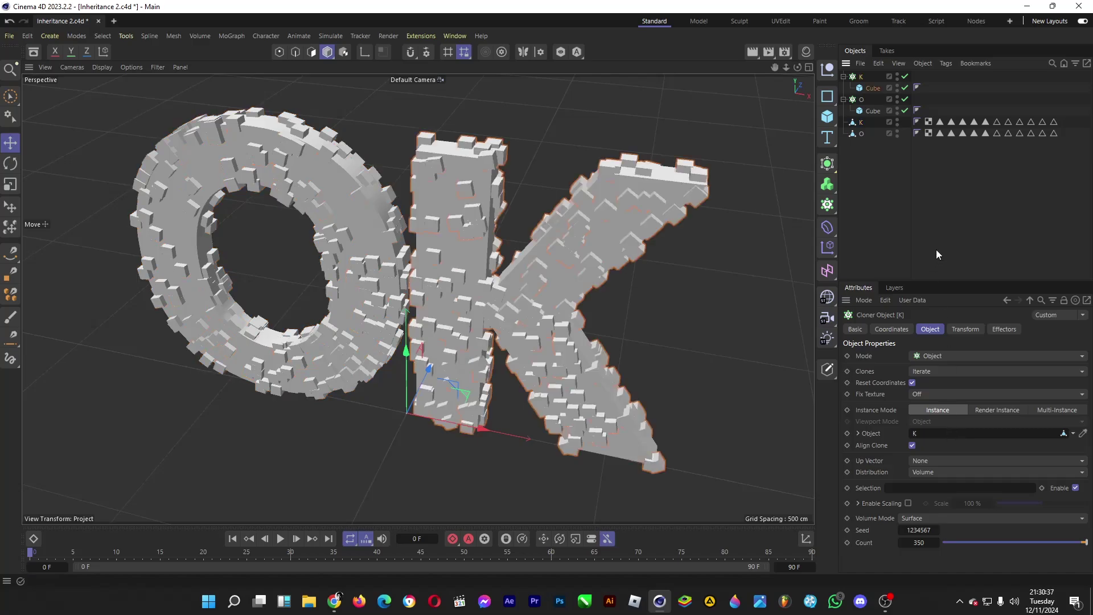
Hide the solid O and K meshes, select cloner O, and show the MoGraph Effector menu.
click(950, 219)
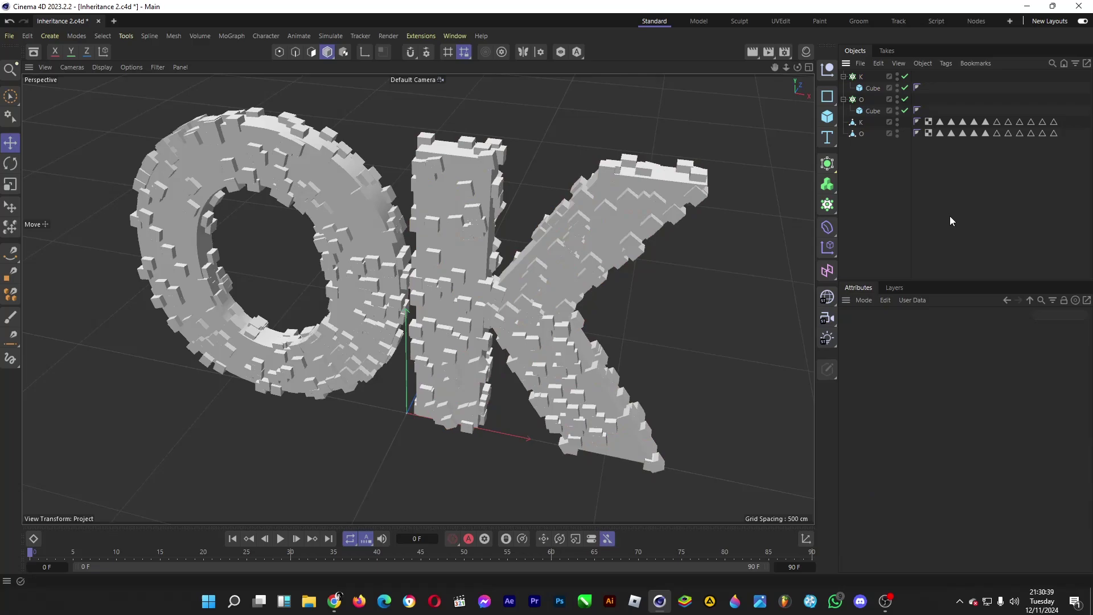
click(897, 131)
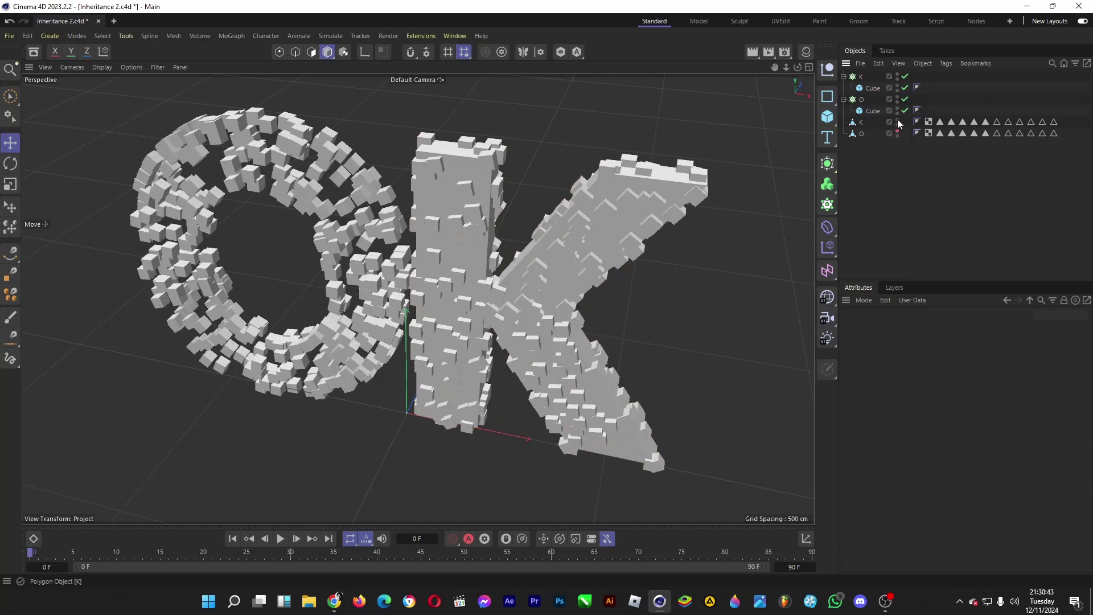
click(898, 122)
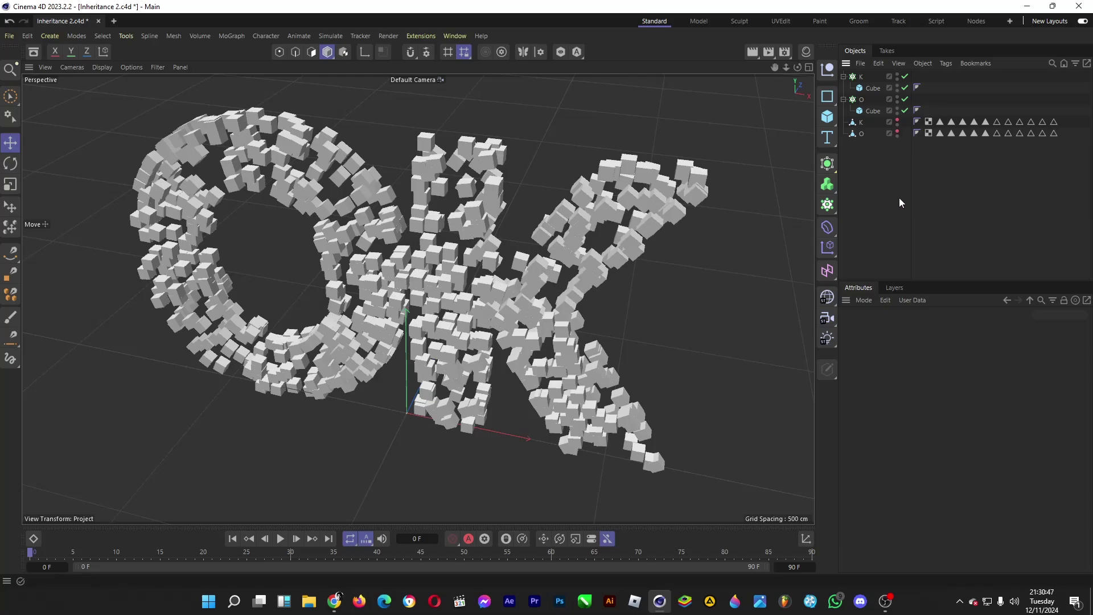
click(862, 99)
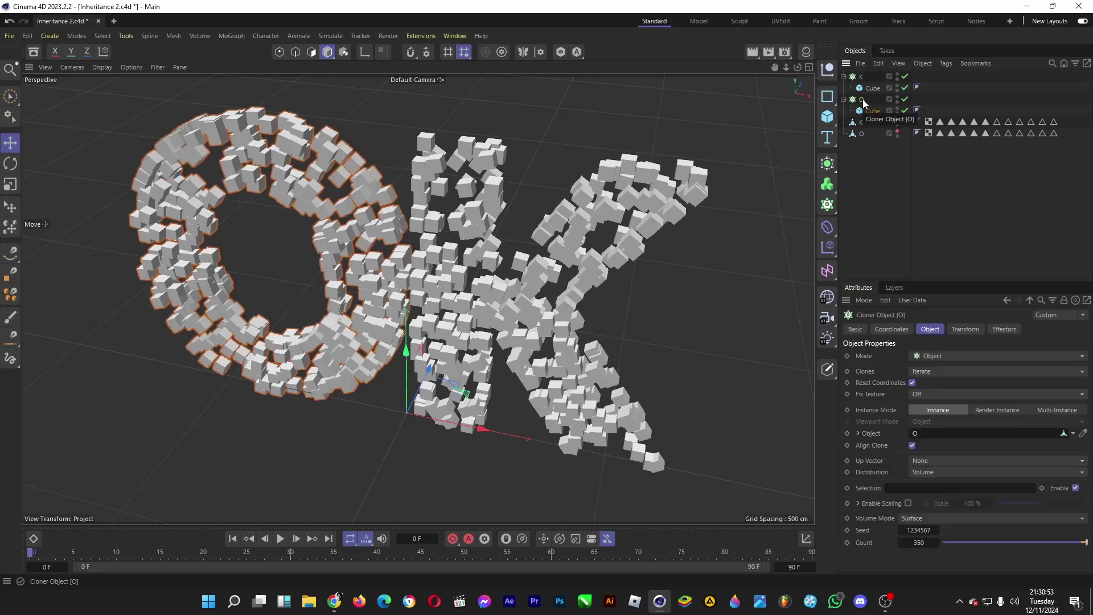
click(232, 36)
mouse_move(254, 56)
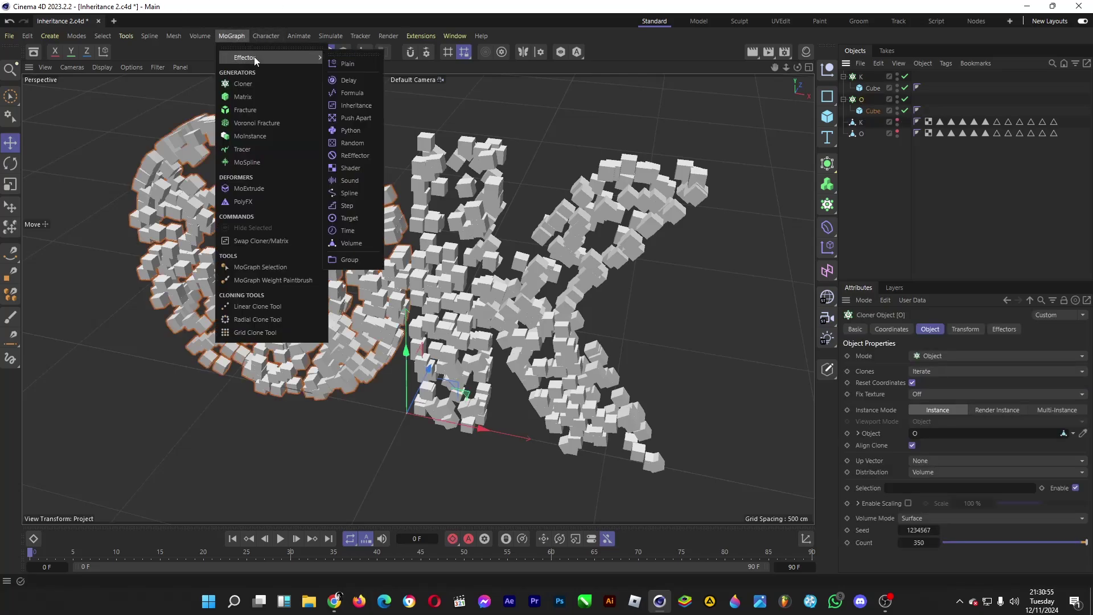
Add an Inheritance effector targeting cloner K with Morph Motion Object on, and hide cloner K.
click(365, 106)
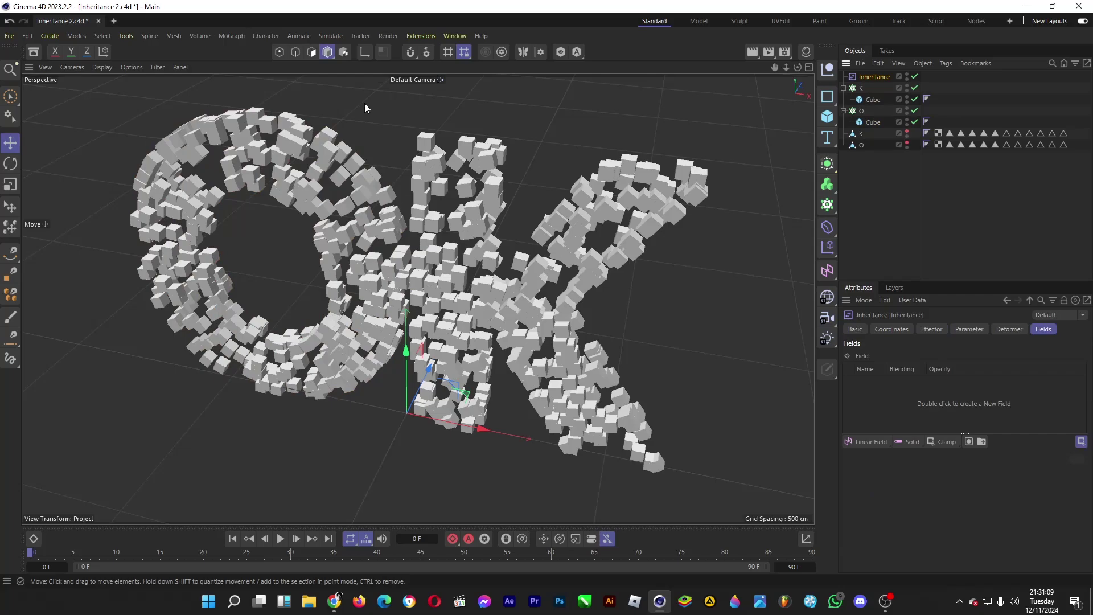
click(932, 330)
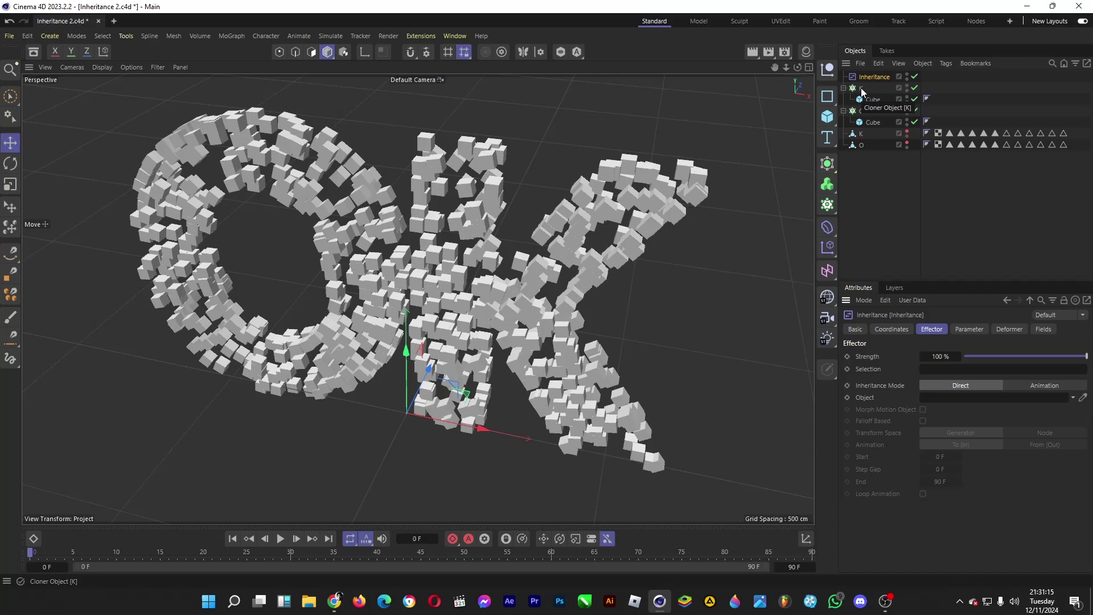
drag(862, 92, 938, 399)
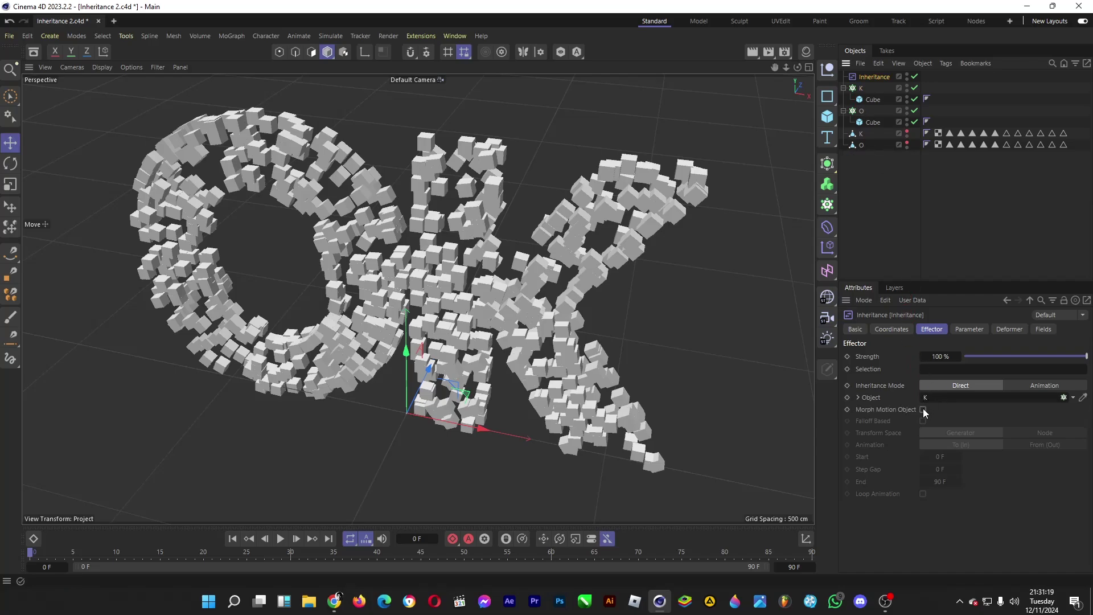
click(923, 409)
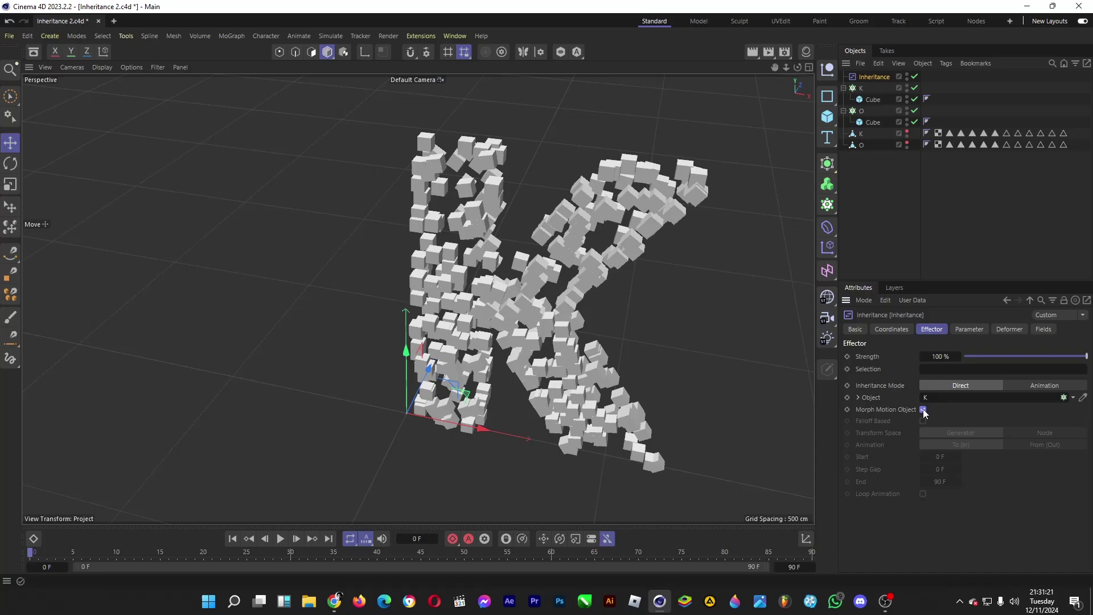
click(908, 86)
Add a Linear Field in the effector's Fields tab and slide it along X.
click(1035, 329)
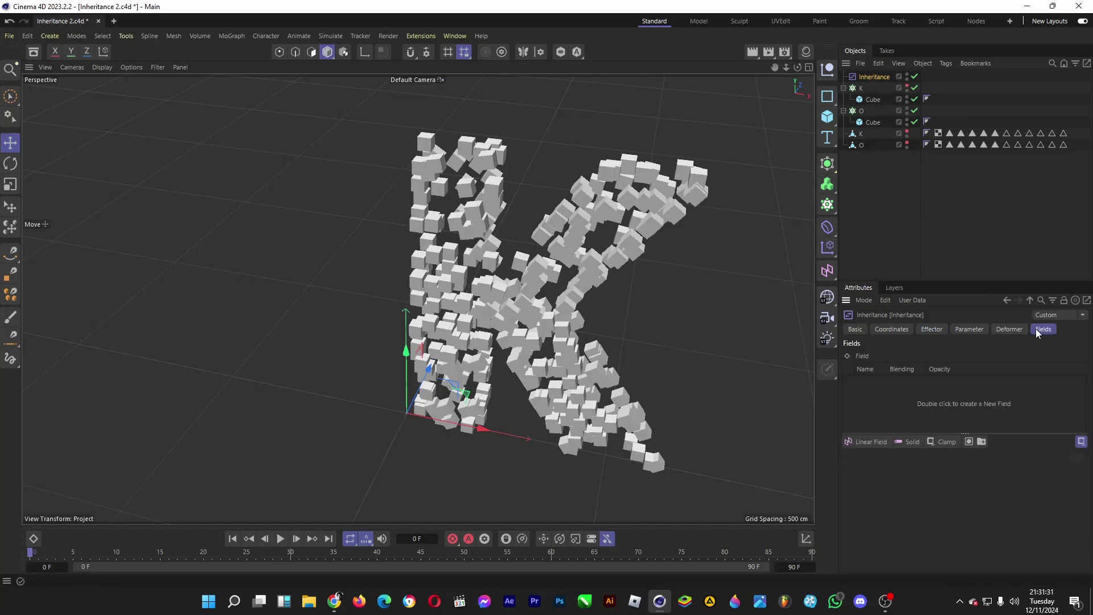
click(873, 442)
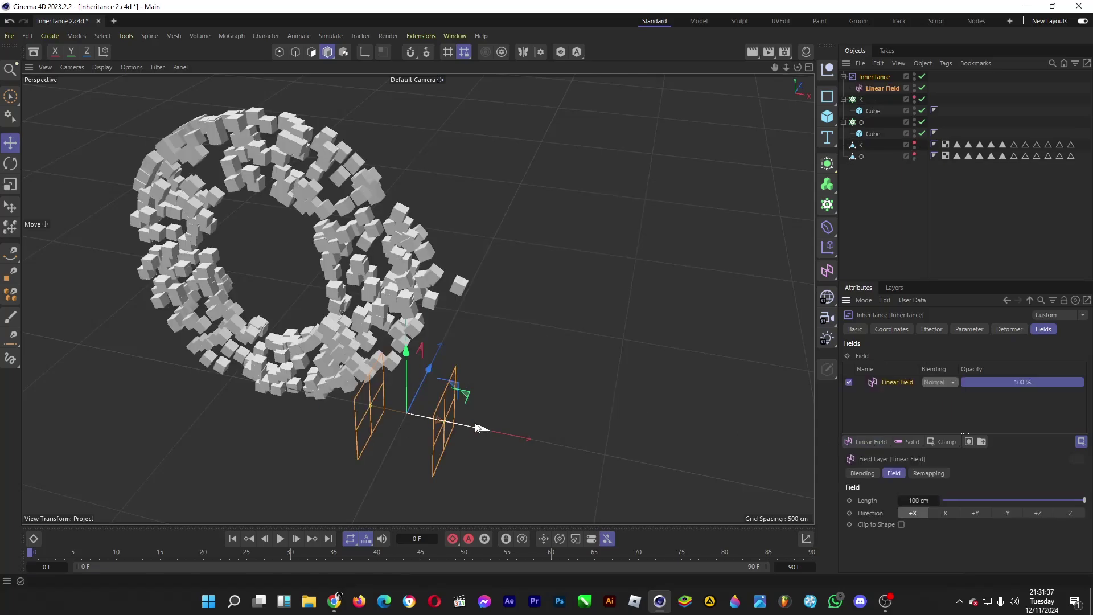
drag(479, 428, 709, 459)
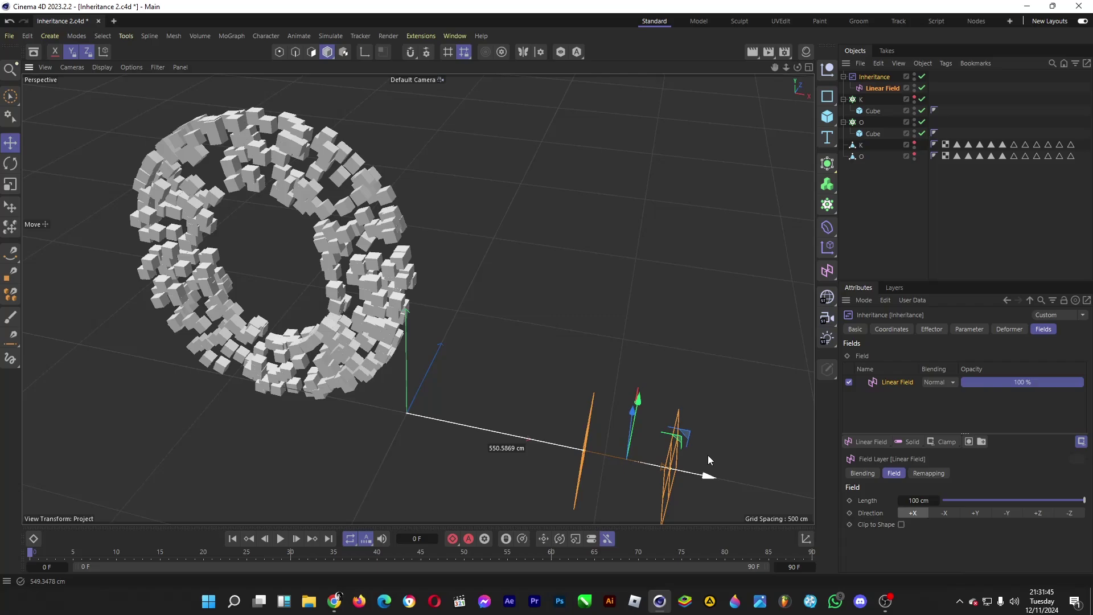